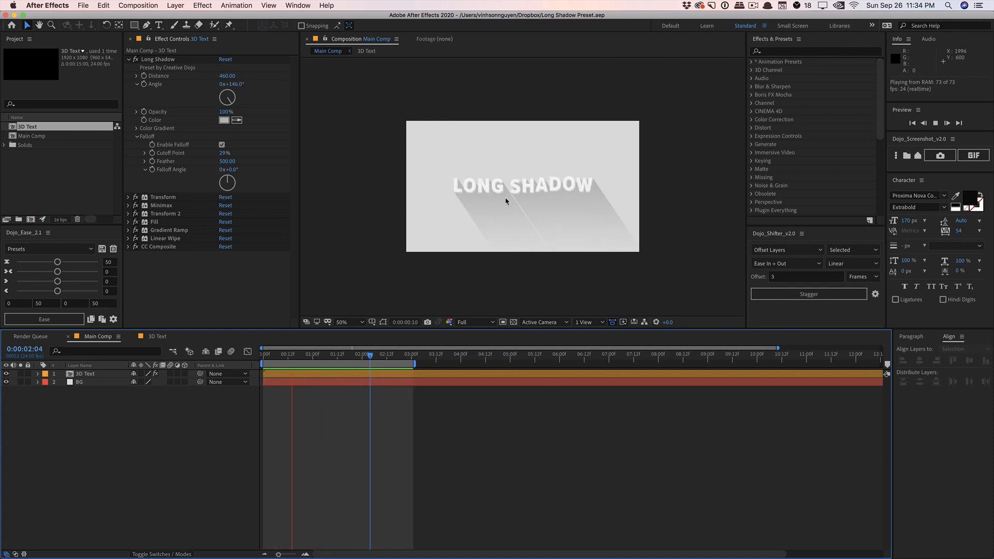
# Preview the animated long shadow title in the main composition
pyautogui.press('space')
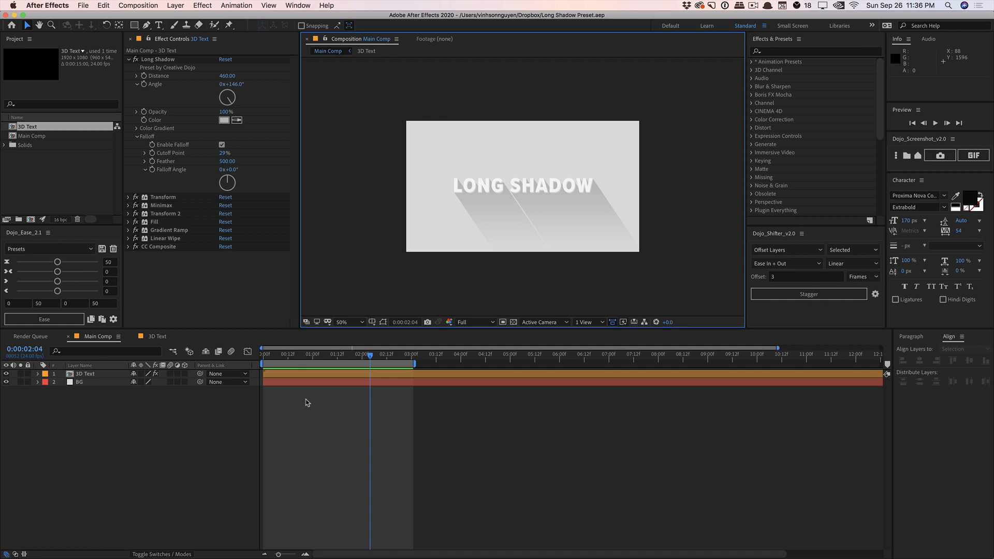
pyautogui.press('space')
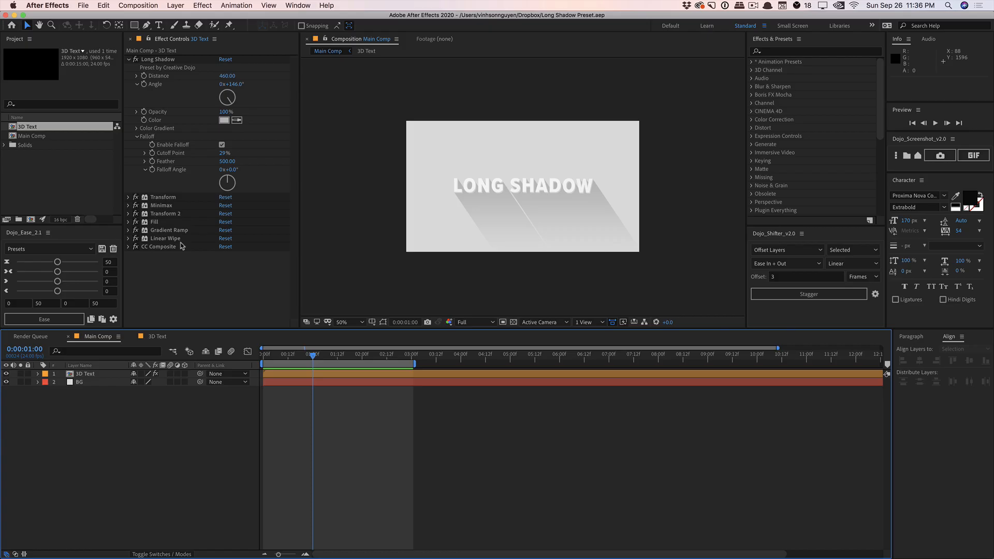
# Disable the effects from Minimax through CC Composite on the 3D Text layer and examine the remaining Transform effect's settings
pyautogui.moveTo(136, 207); pyautogui.dragTo(131, 254)
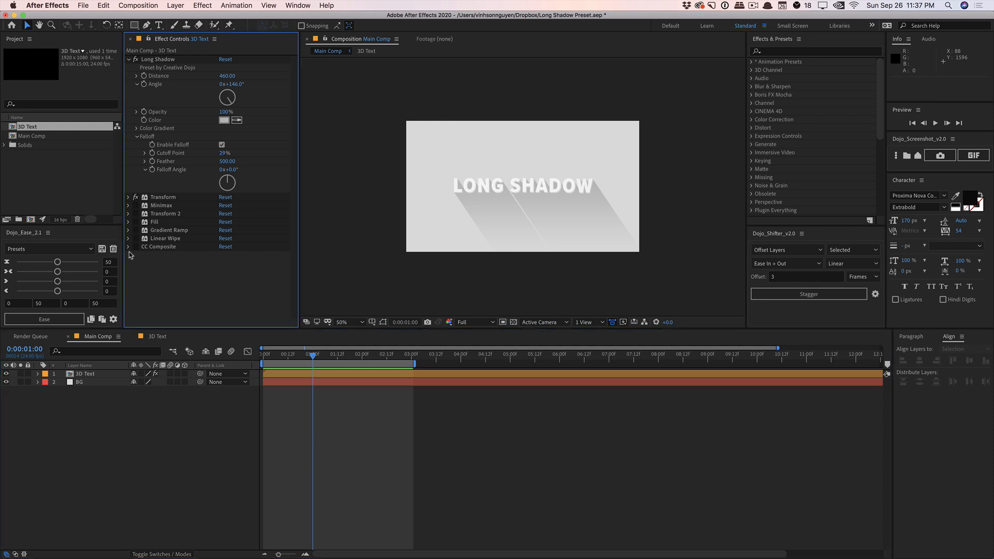
pyautogui.click(129, 198)
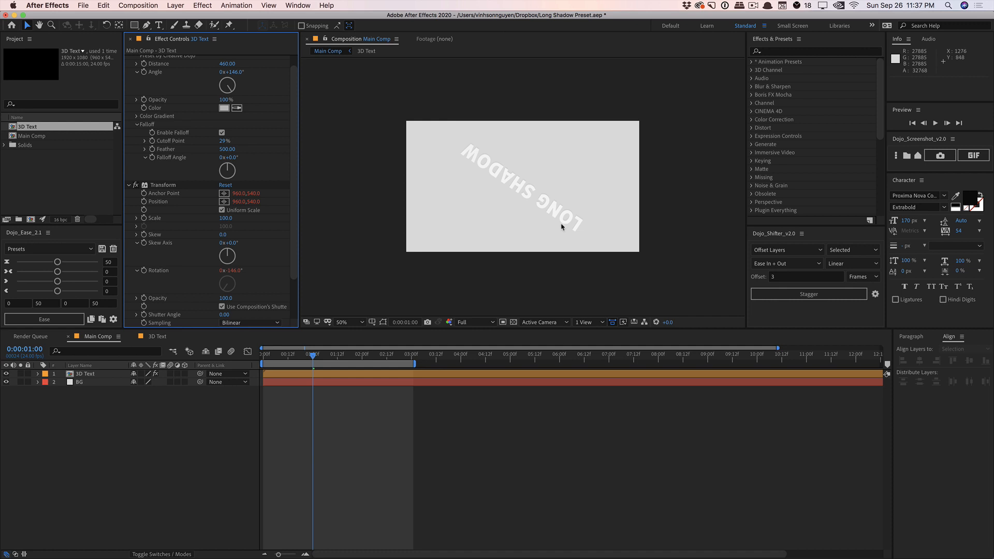
pyautogui.click(128, 187)
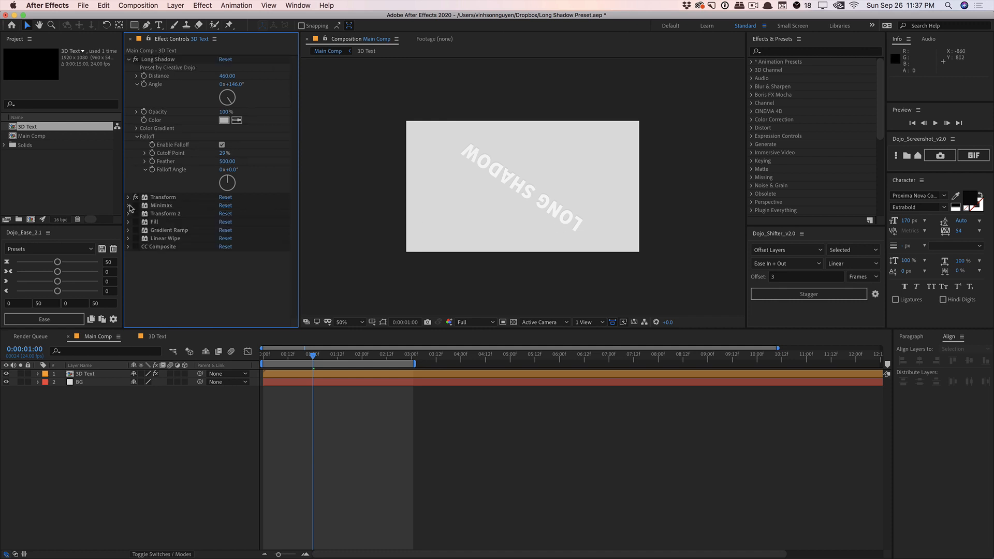
# Inspect the Minimax settings and re-enable the effects from Minimax through CC Composite one after another
pyautogui.click(129, 206)
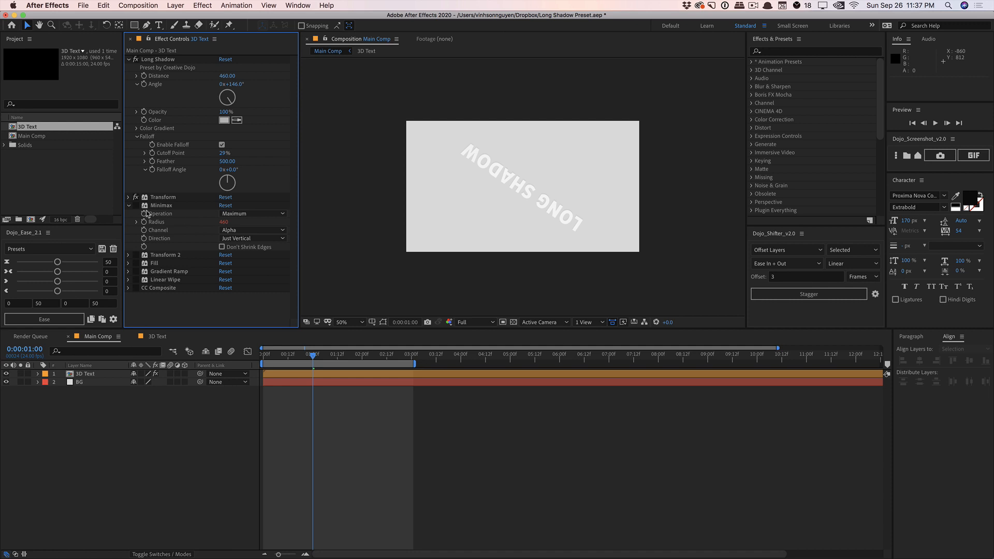
pyautogui.click(136, 205)
pyautogui.click(136, 255)
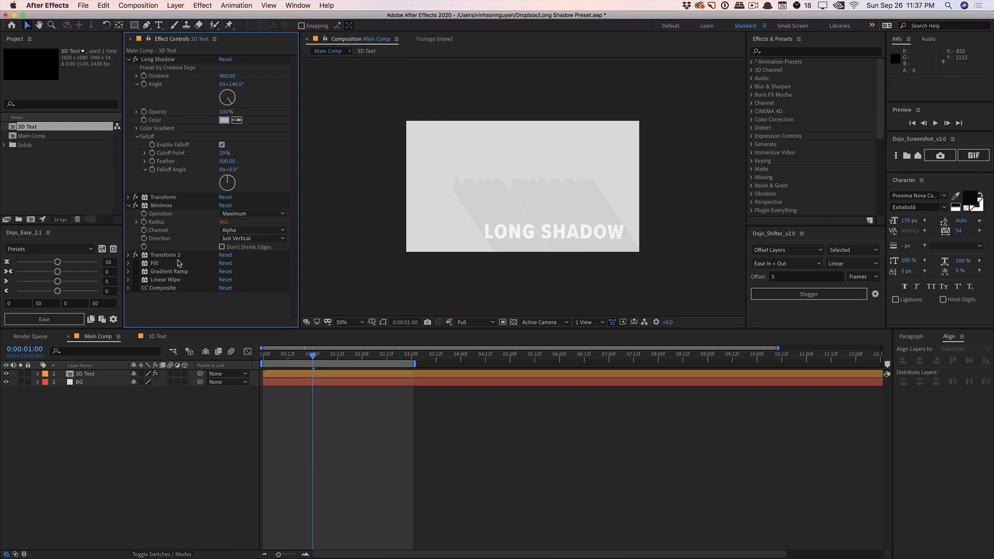
pyautogui.click(135, 263)
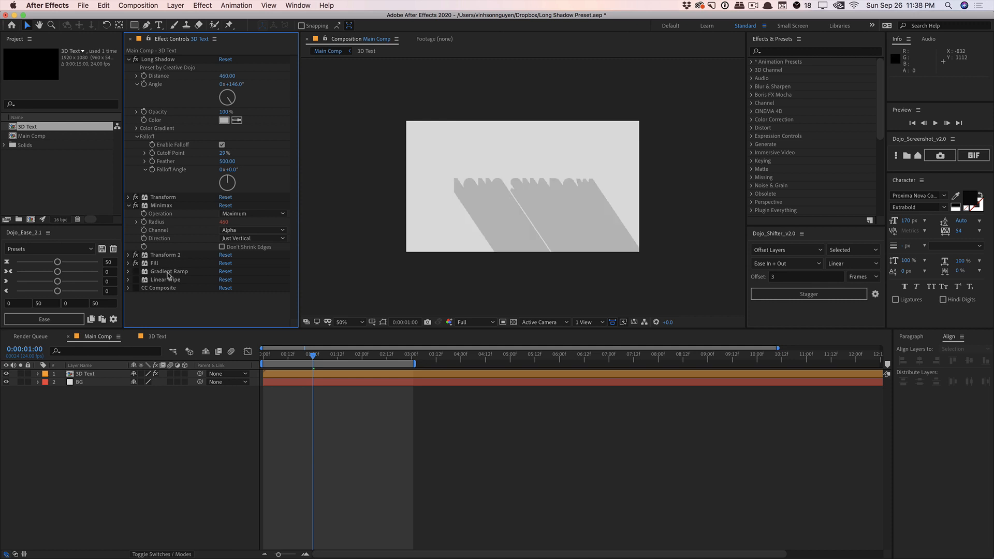
pyautogui.click(136, 280)
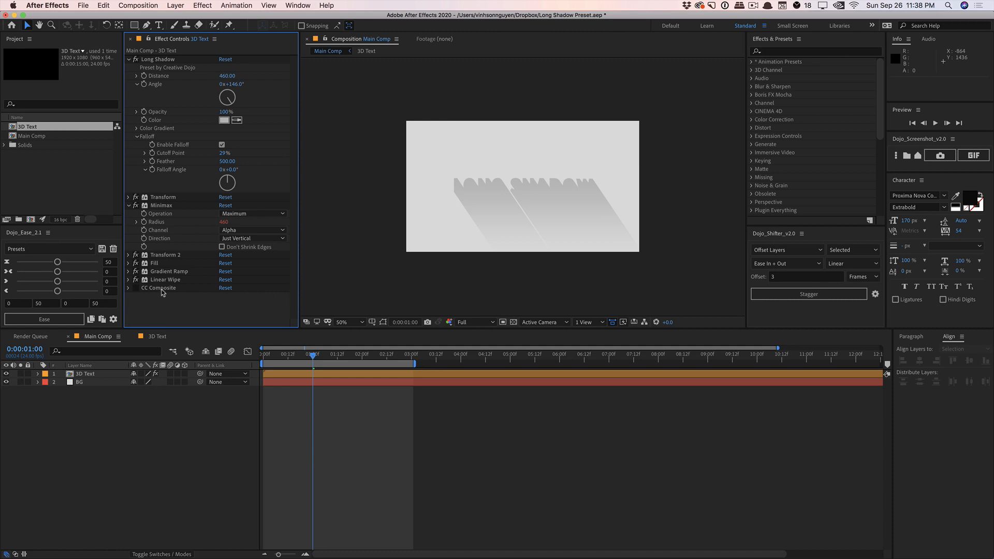
pyautogui.click(138, 288)
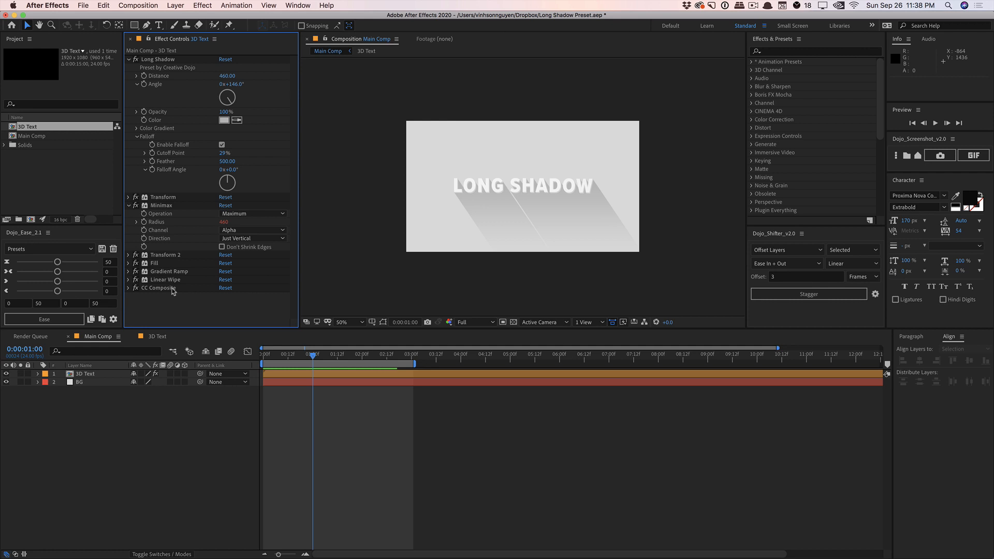
pyautogui.click(129, 206)
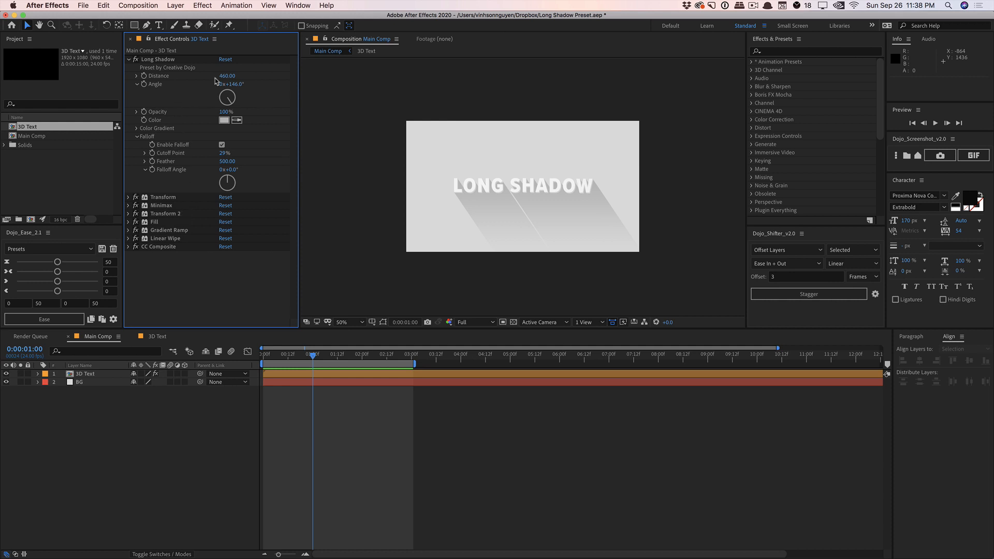
# Try Long Shadow distances of 160 and 0 on the 3D Text layer
pyautogui.click(228, 77)
pyautogui.write('160')
pyautogui.press('Return')
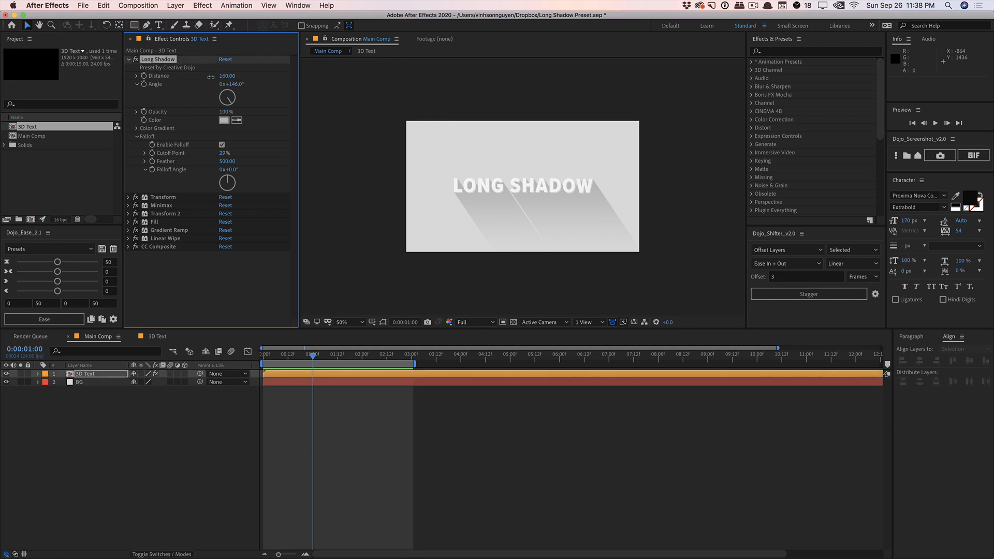
pyautogui.moveTo(223, 76); pyautogui.dragTo(197, 78)
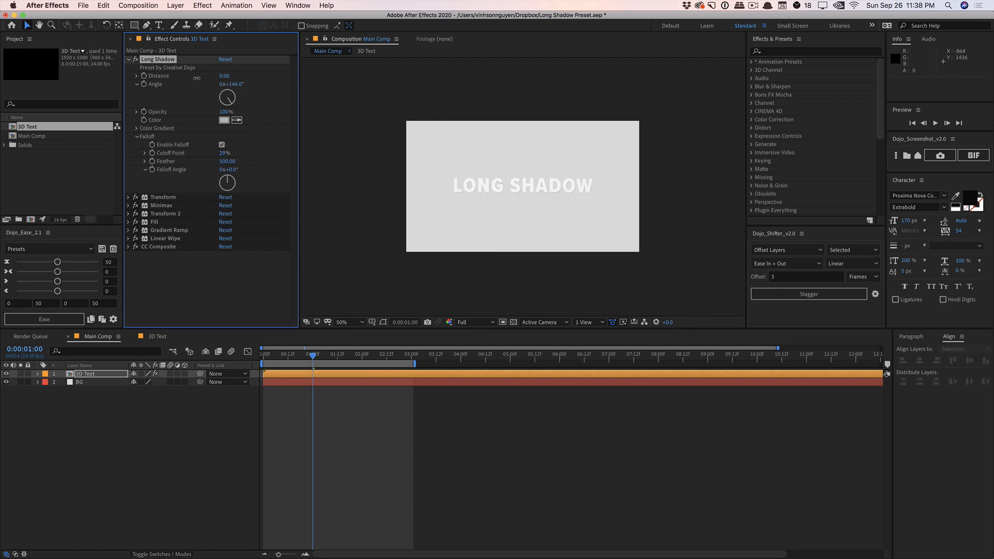
# Set the Long Shadow distance to 100 and its angle to 224°
pyautogui.click(223, 76)
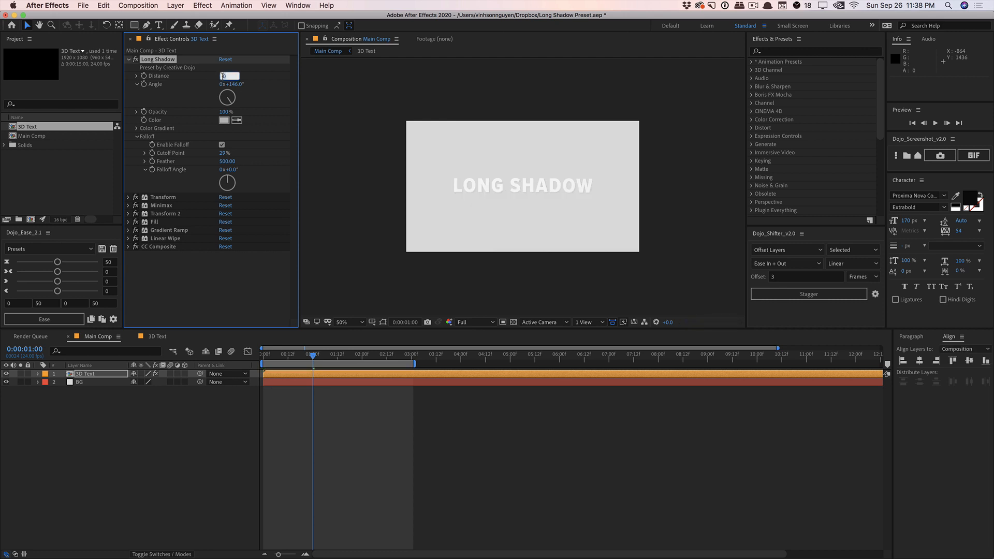
pyautogui.write('100')
pyautogui.press('Return')
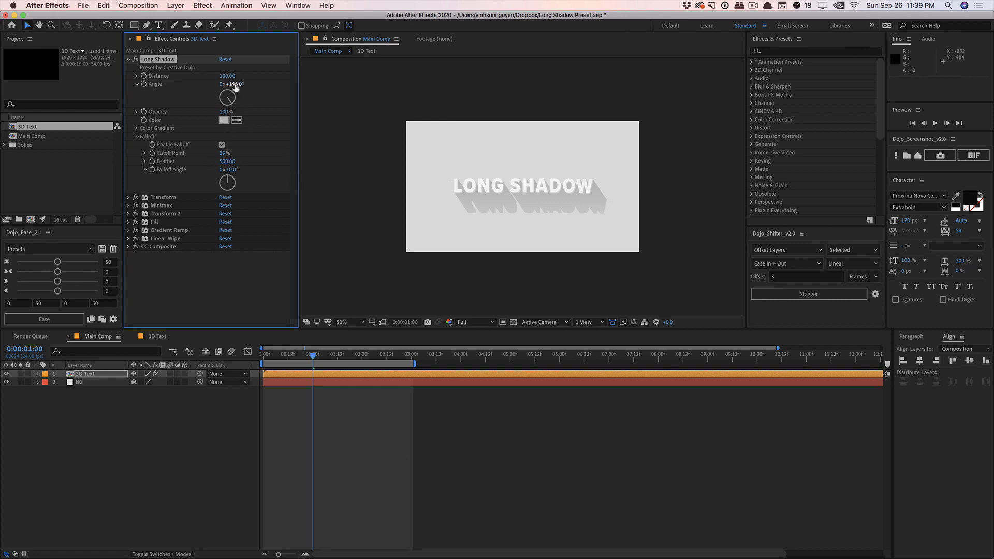
pyautogui.moveTo(228, 84); pyautogui.dragTo(269, 80)
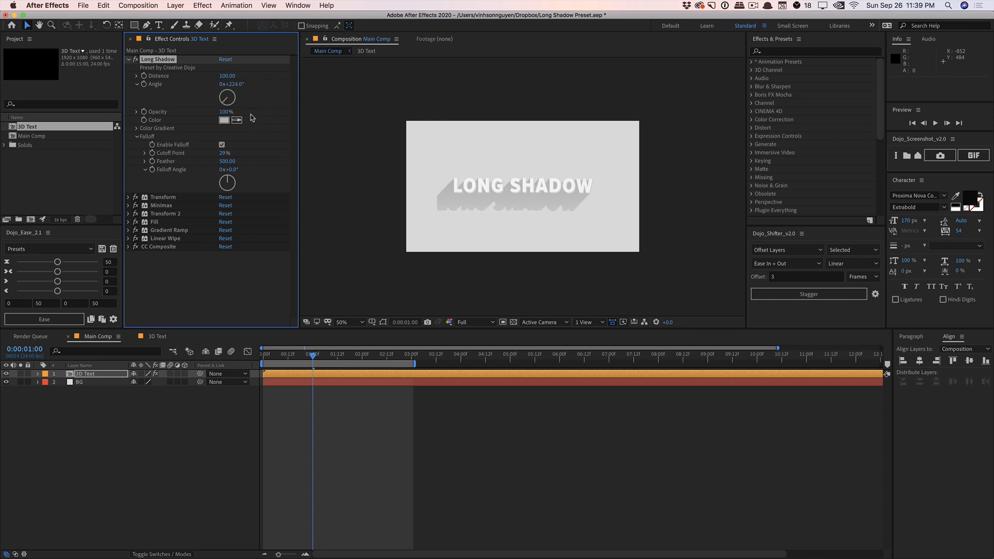
# Try a shadow opacity of 50%, and return it to 100%
pyautogui.click(222, 111)
pyautogui.write('50')
pyautogui.press('Return')
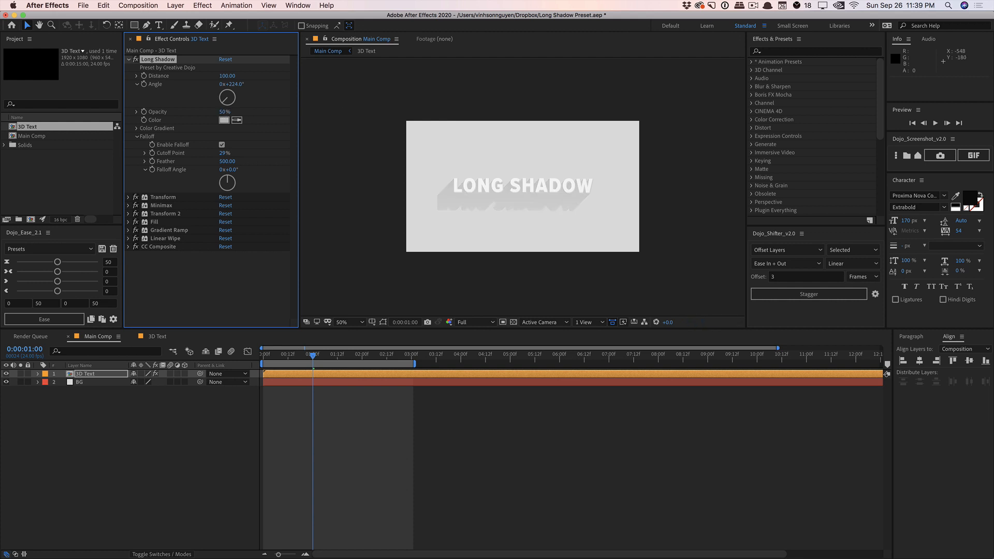
pyautogui.click(224, 111)
pyautogui.write('100')
pyautogui.press('Return')
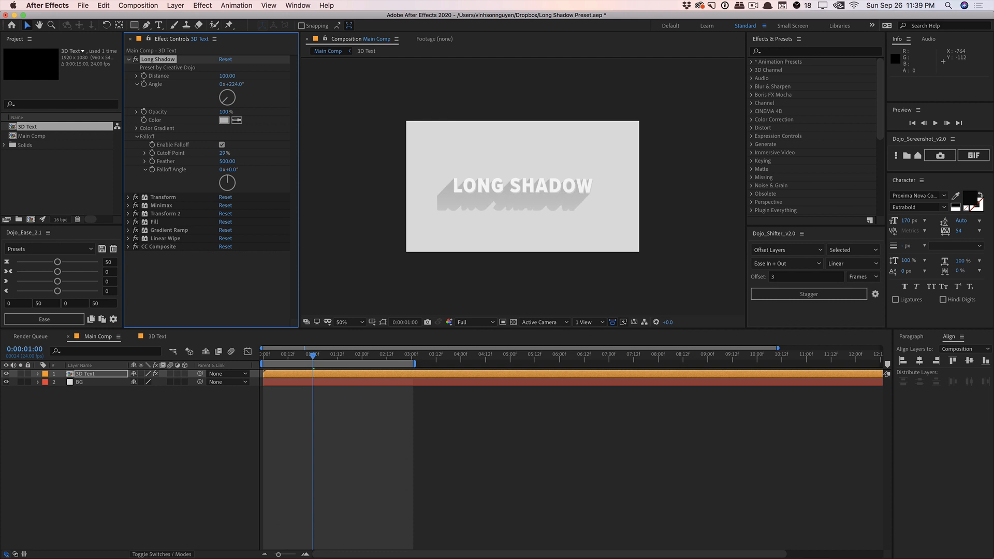
# Try the blue #008EFD as the shadow color and cancel the color change
pyautogui.click(223, 120)
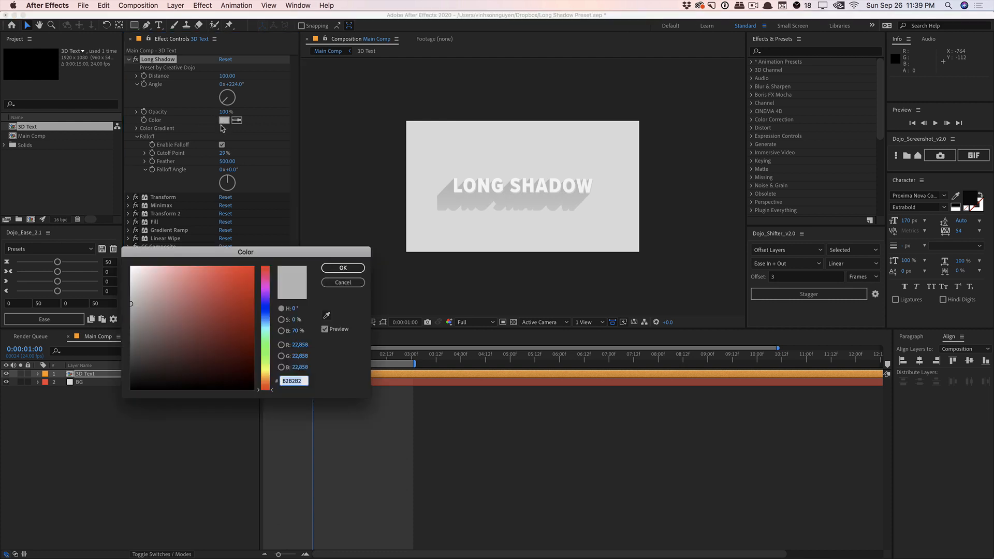
pyautogui.click(266, 319)
pyautogui.click(254, 267)
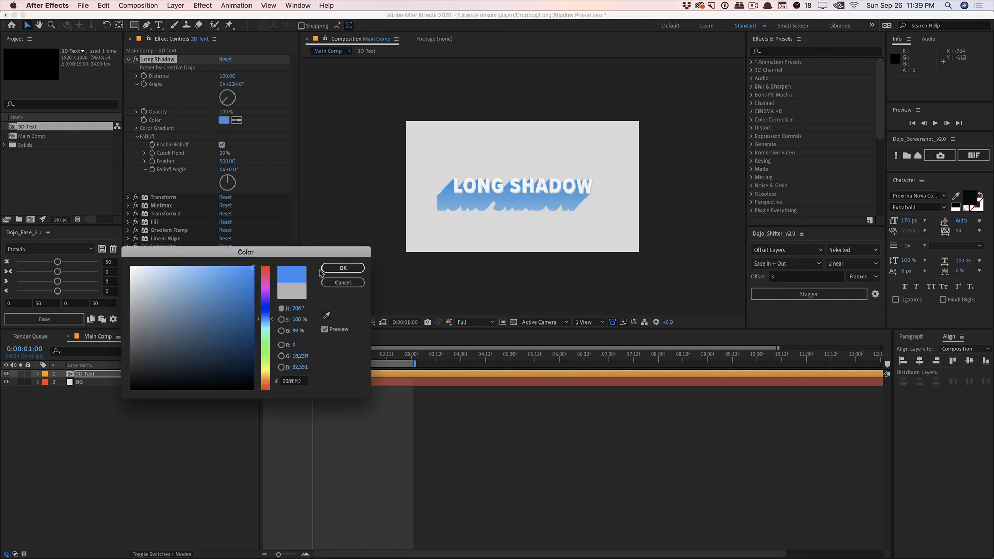
pyautogui.click(342, 282)
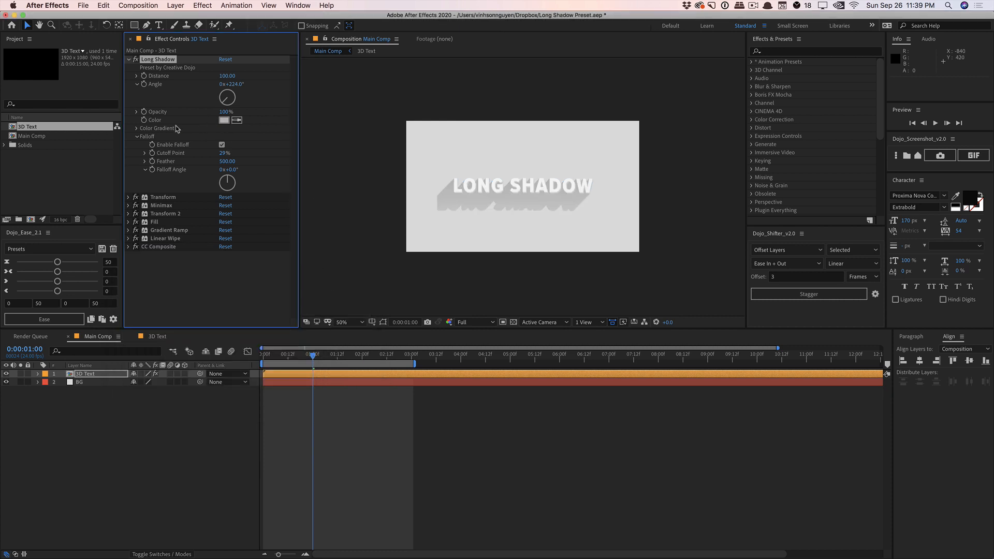
# Enable the shadow's color gradient, placing its start point at 1536, 288 and its end point at 620, 1088
pyautogui.click(137, 129)
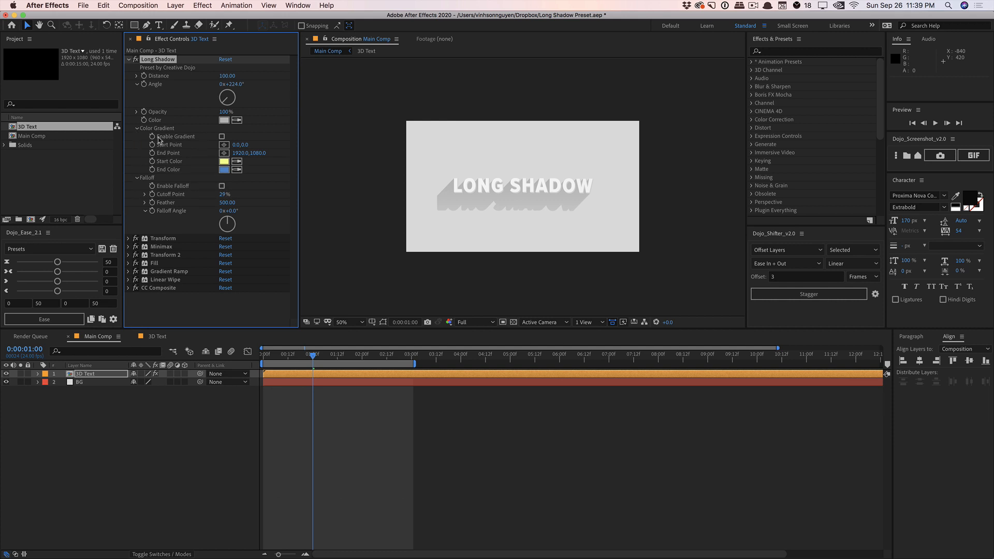
pyautogui.click(222, 137)
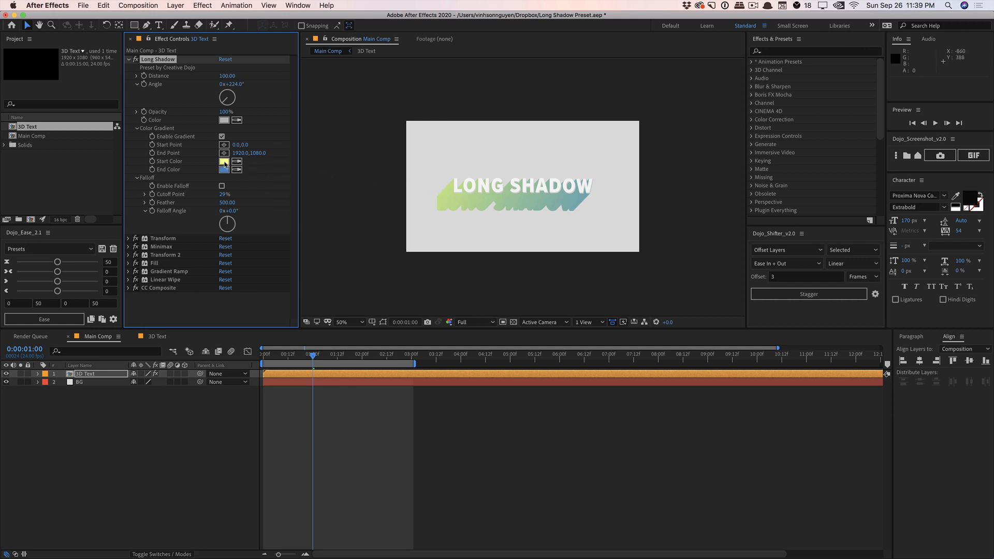
pyautogui.click(225, 146)
pyautogui.click(224, 145)
pyautogui.click(593, 156)
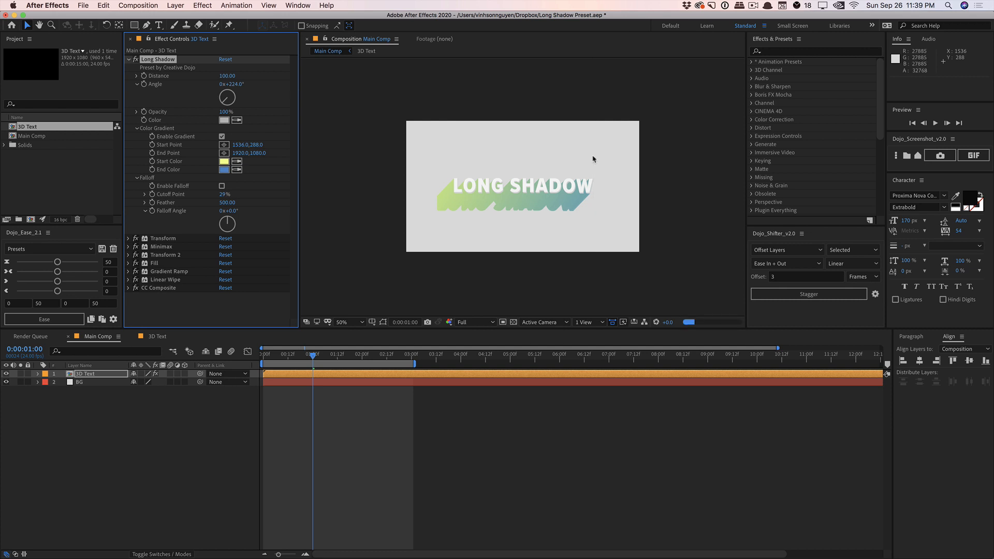
pyautogui.click(224, 154)
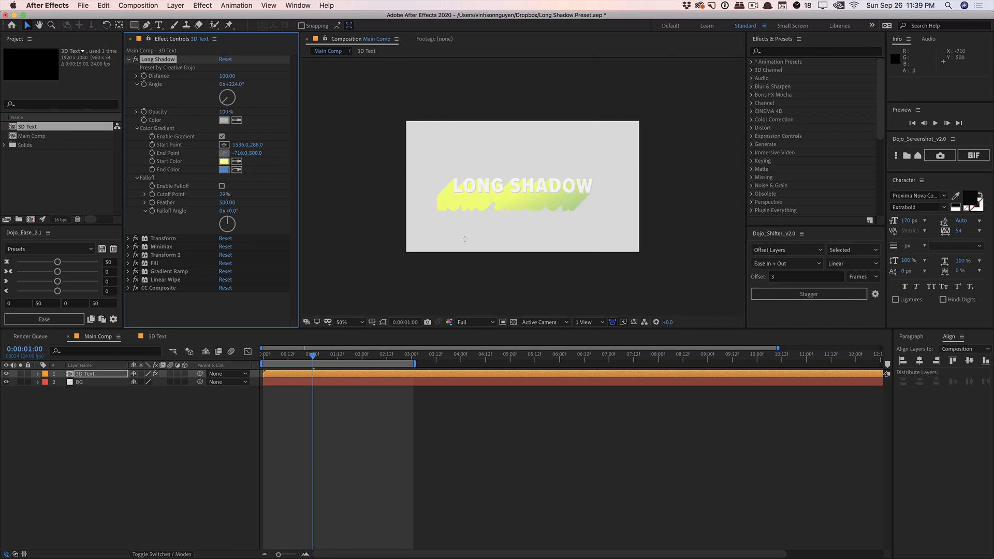
pyautogui.click(482, 253)
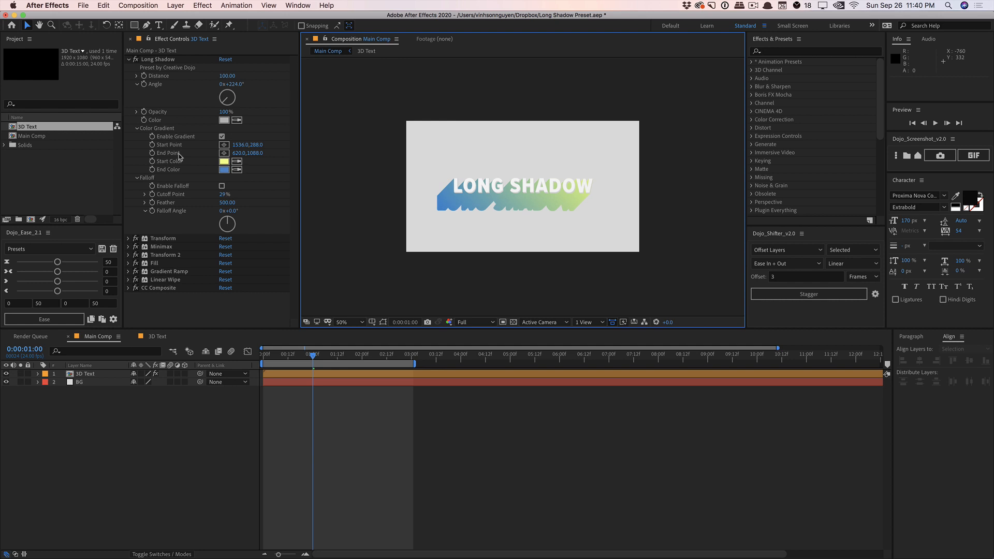
# Turn off the Long Shadow color gradient and collapse its settings
pyautogui.click(222, 138)
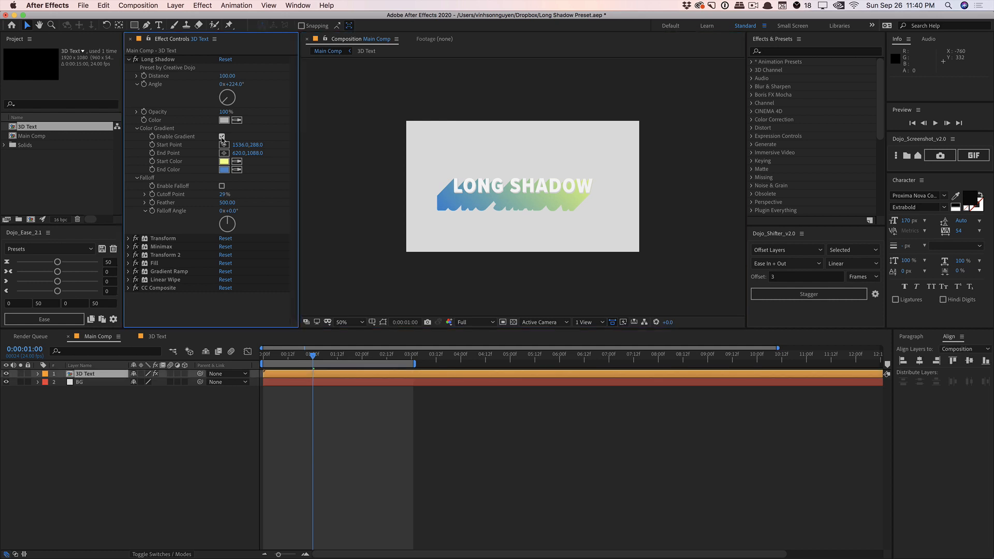
pyautogui.click(222, 137)
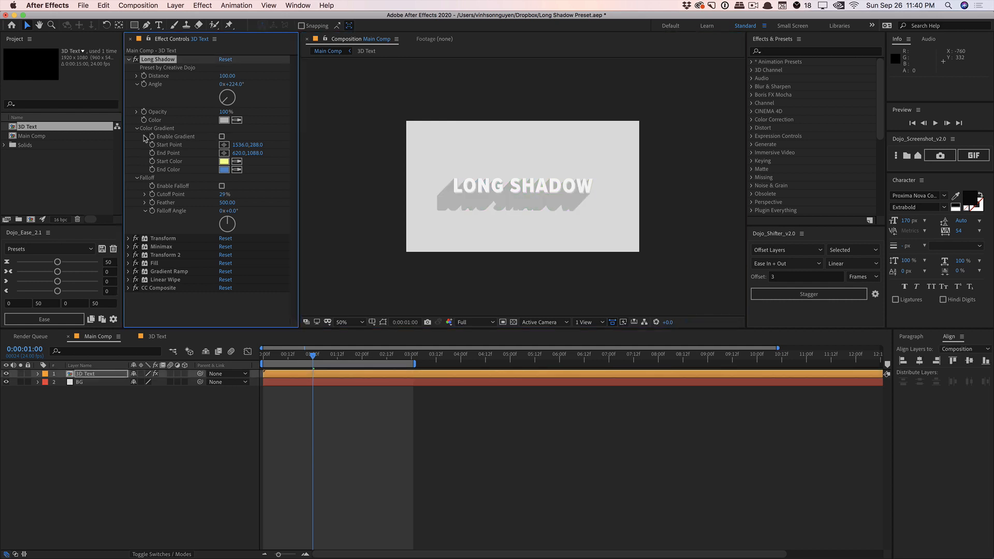
pyautogui.click(137, 129)
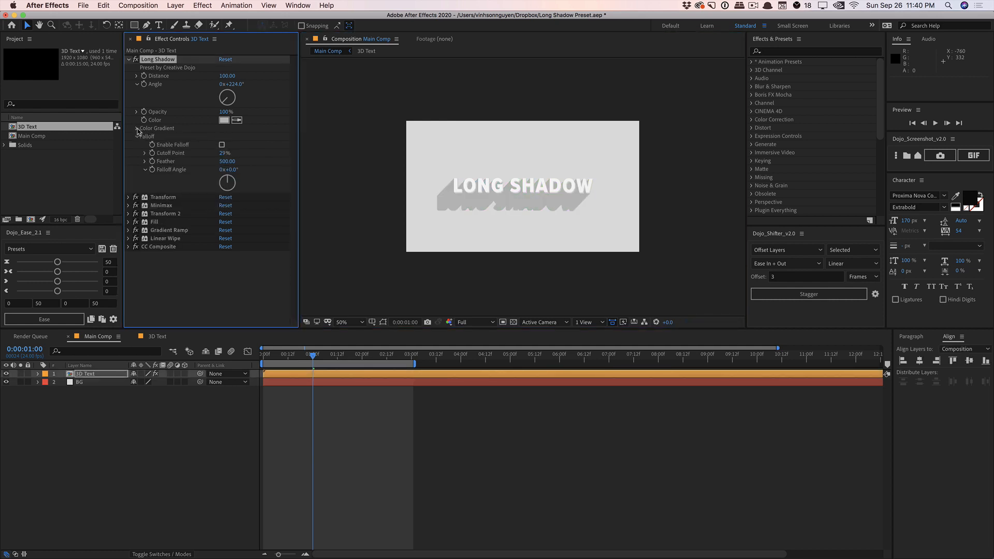
# Enable the shadow falloff with a cutoff point of 58% and a feather of 100
pyautogui.click(222, 146)
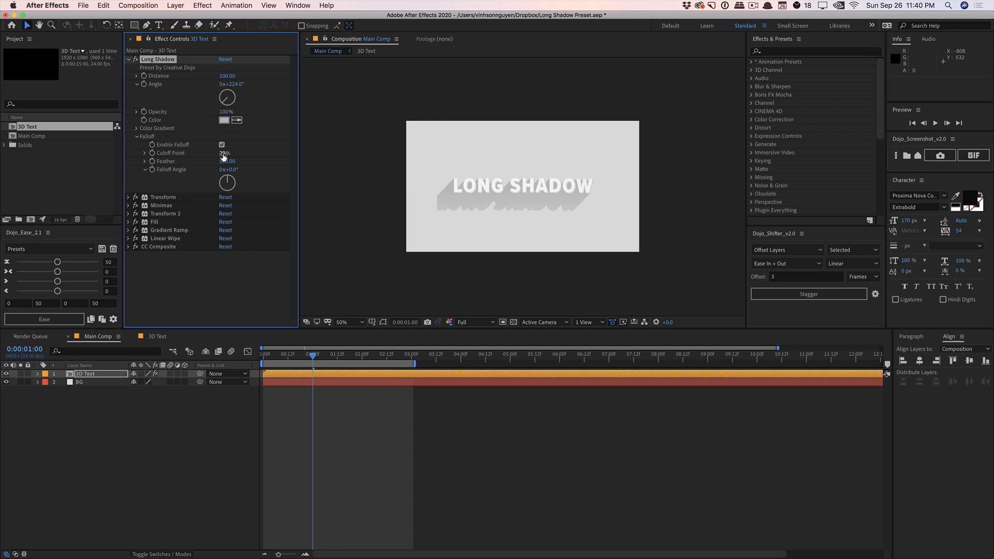
pyautogui.moveTo(222, 154)
pyautogui.mouseDown()
pyautogui.moveTo(206, 155)
pyautogui.moveTo(240, 150)
pyautogui.moveTo(228, 152)
pyautogui.mouseUp()
pyautogui.click(229, 162)
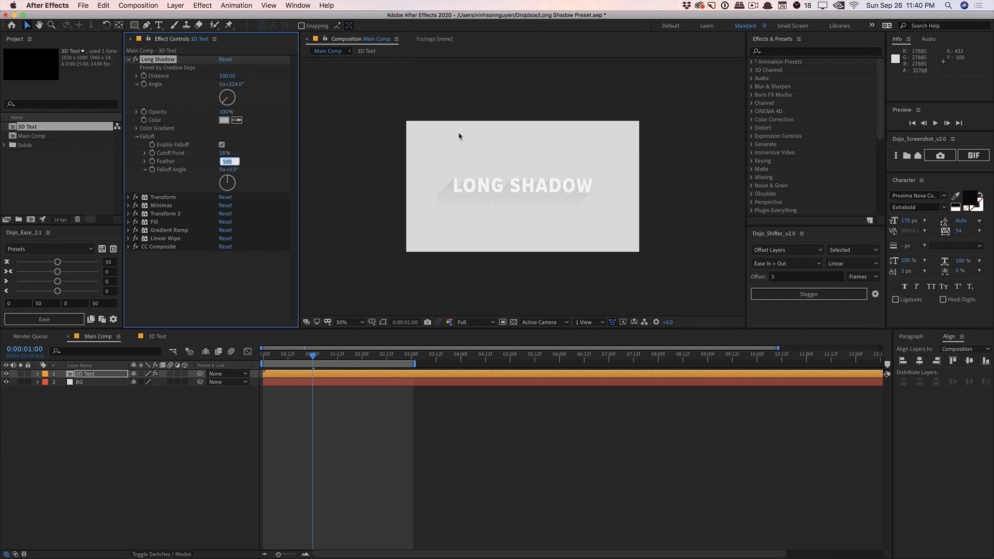
pyautogui.write('100')
pyautogui.press('Return')
# Set the falloff feather to 50 and the cutoff point to 34%
pyautogui.click(227, 162)
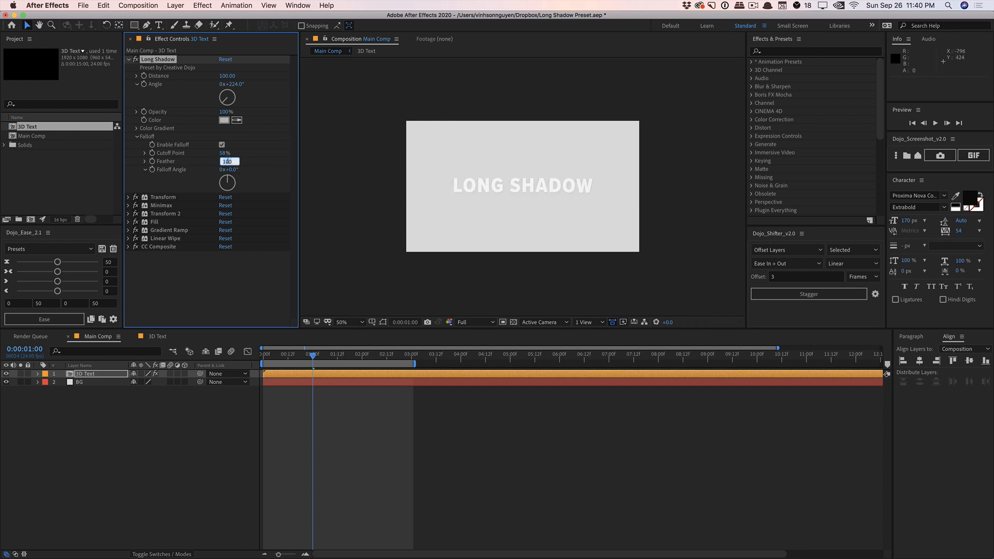
pyautogui.write('50')
pyautogui.press('Return')
pyautogui.moveTo(221, 153); pyautogui.dragTo(207, 155)
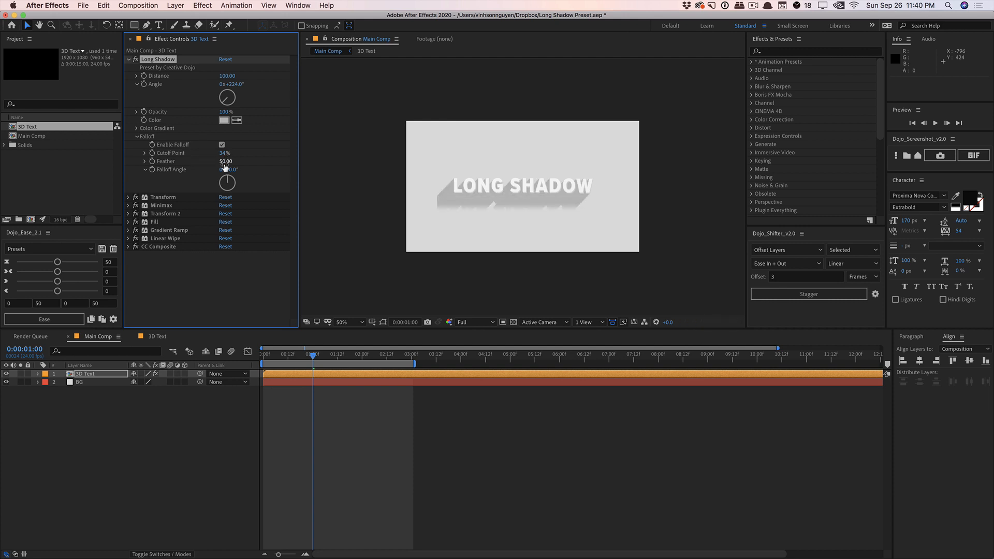
# Set the falloff feather to 500 and readjust the cutoff point
pyautogui.click(226, 161)
pyautogui.write('500')
pyautogui.press('Return')
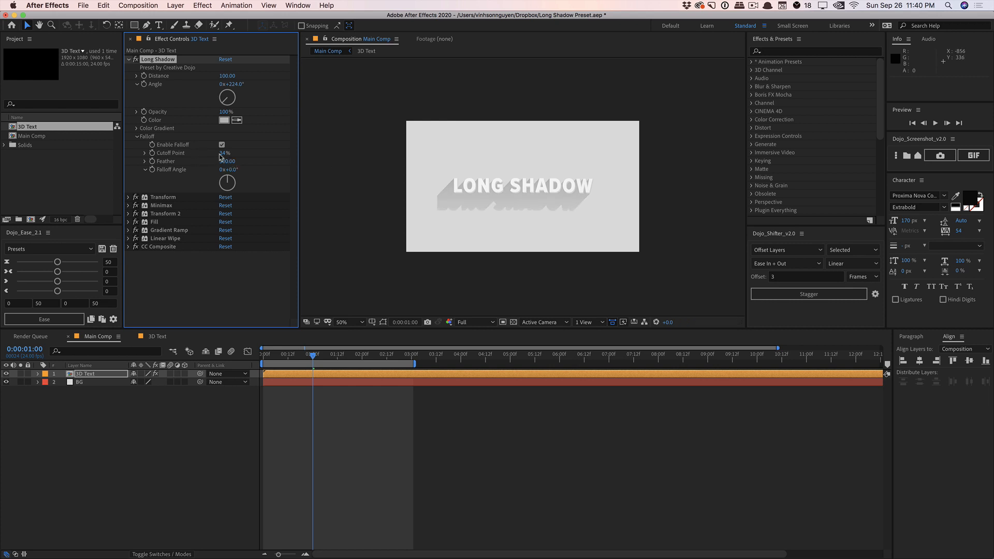
pyautogui.moveTo(218, 154); pyautogui.dragTo(226, 152)
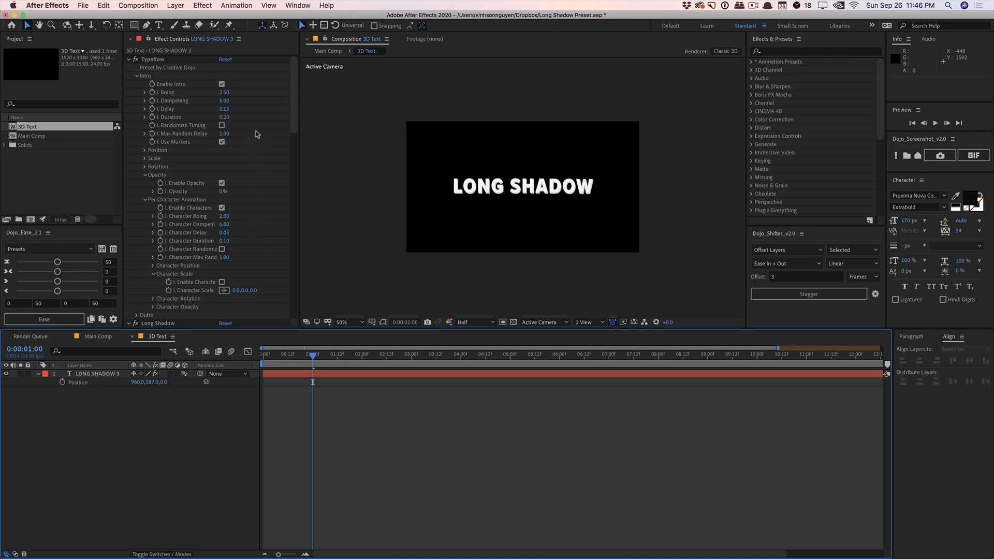
# Collapse the Typeflow effect's settings and preview the 3D Text composition at 100% magnification and Full resolution
pyautogui.click(129, 60)
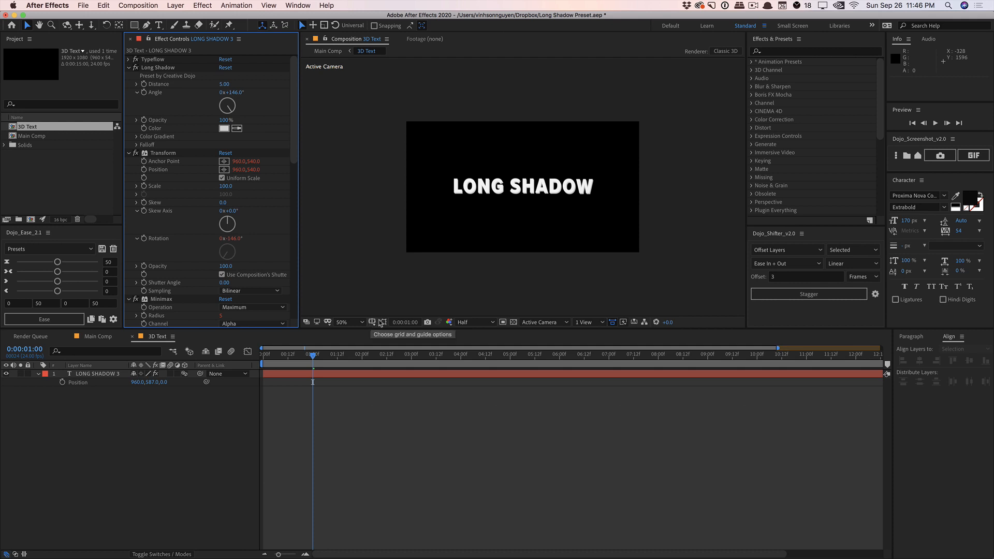
pyautogui.click(348, 322)
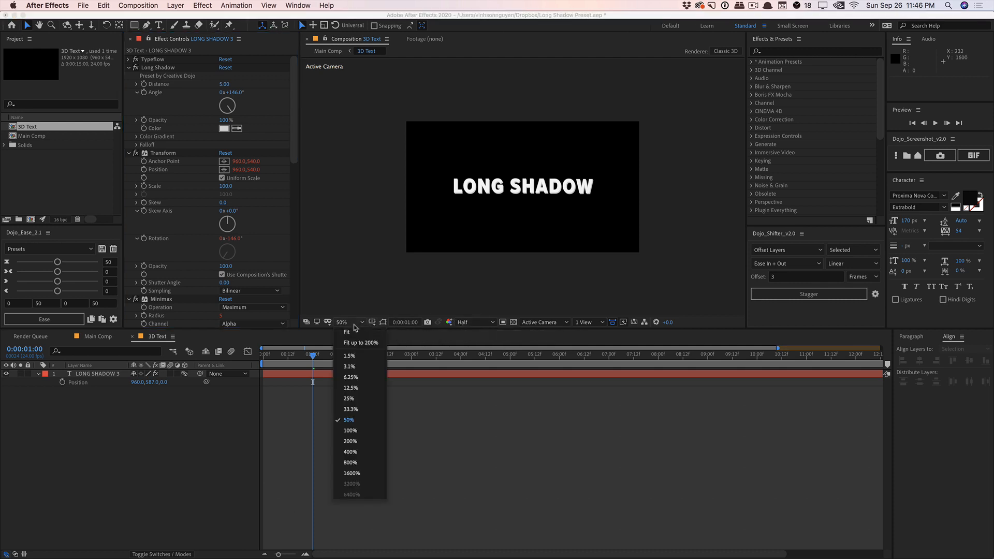
pyautogui.click(357, 433)
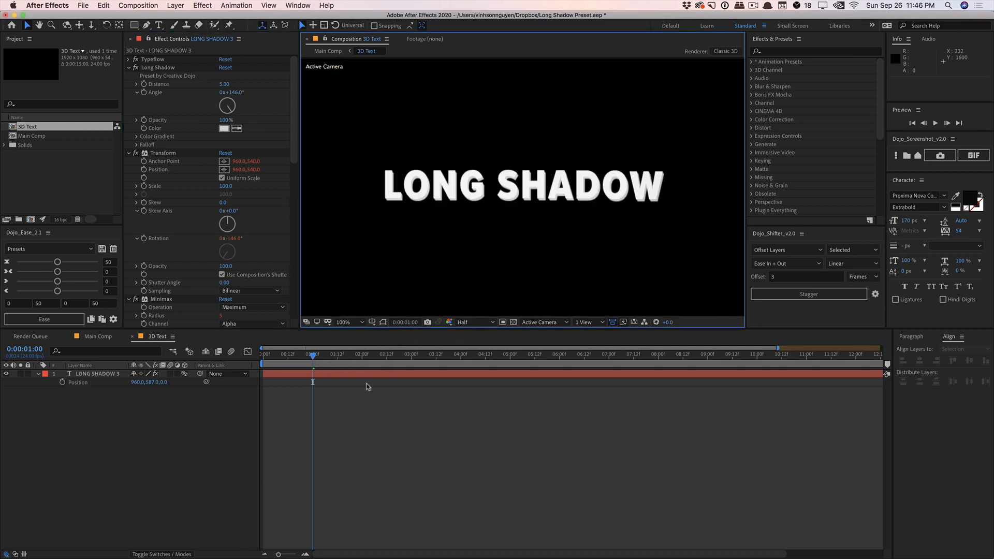
pyautogui.click(464, 322)
pyautogui.click(469, 345)
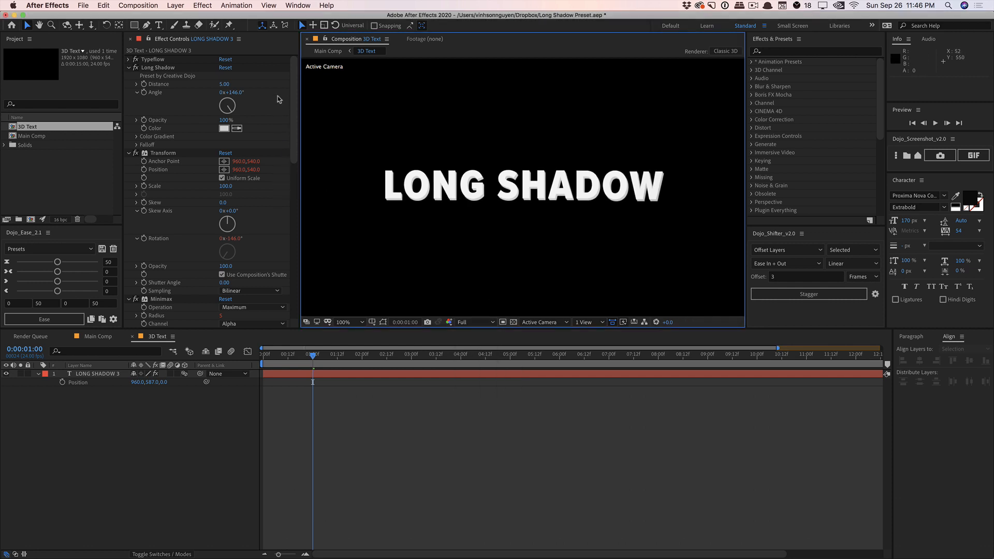
# Set the Long Shadow distance to 20
pyautogui.click(229, 85)
pyautogui.write('20')
pyautogui.press('Return')
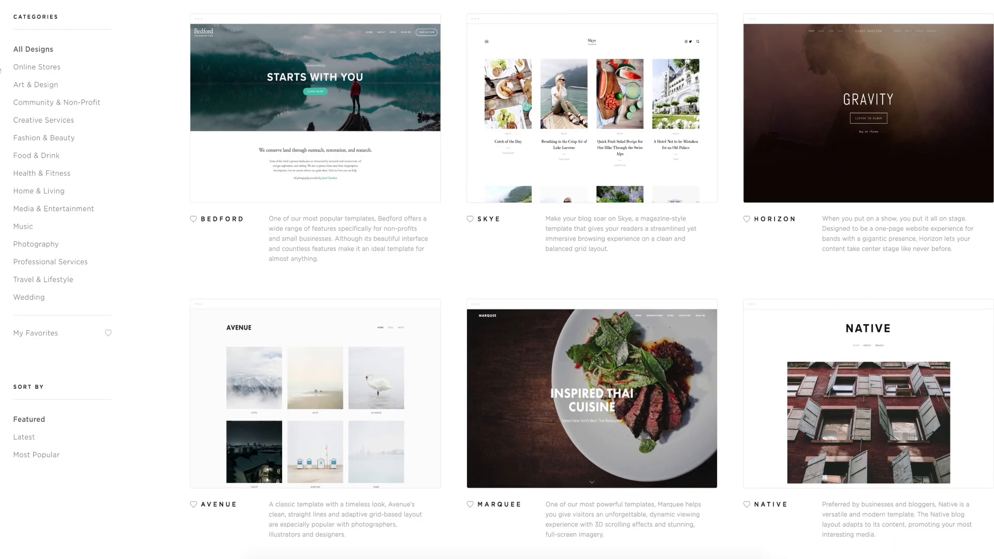
# Browse the website template gallery by the Online Stores and Art & Design categories
pyautogui.click(16, 70)
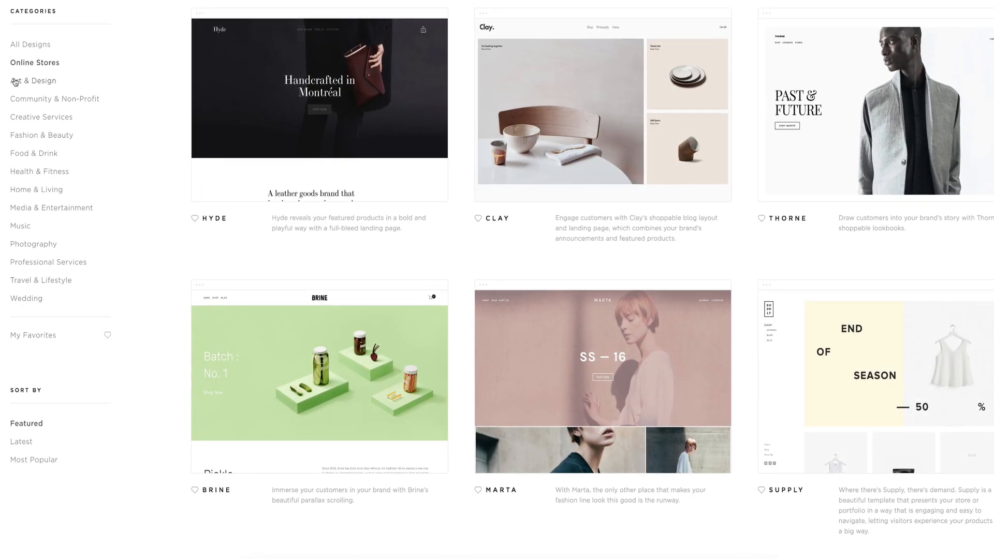
pyautogui.click(15, 82)
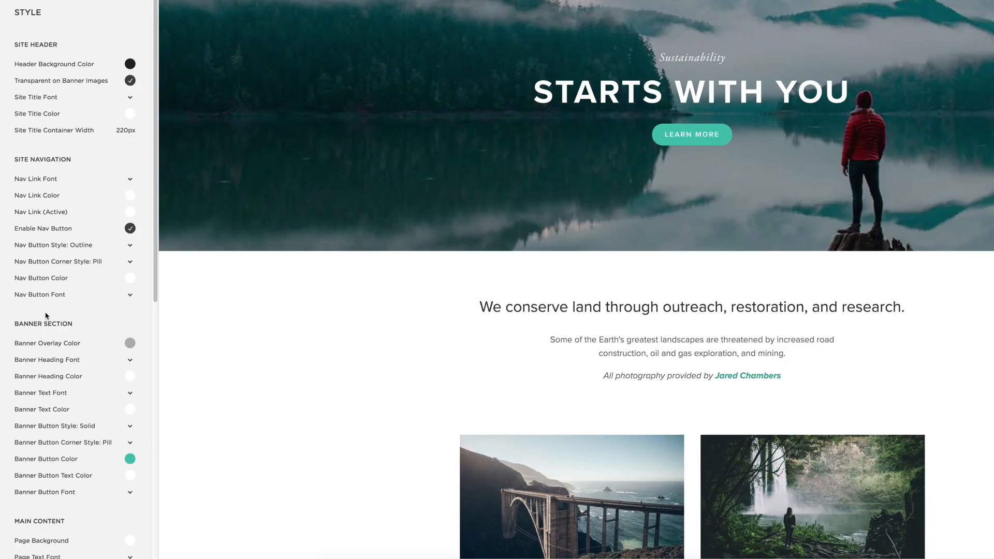
pyautogui.scroll(-3, 104, 290)
pyautogui.click(130, 295)
pyautogui.moveTo(74, 230); pyautogui.dragTo(81, 229)
pyautogui.click(32, 299)
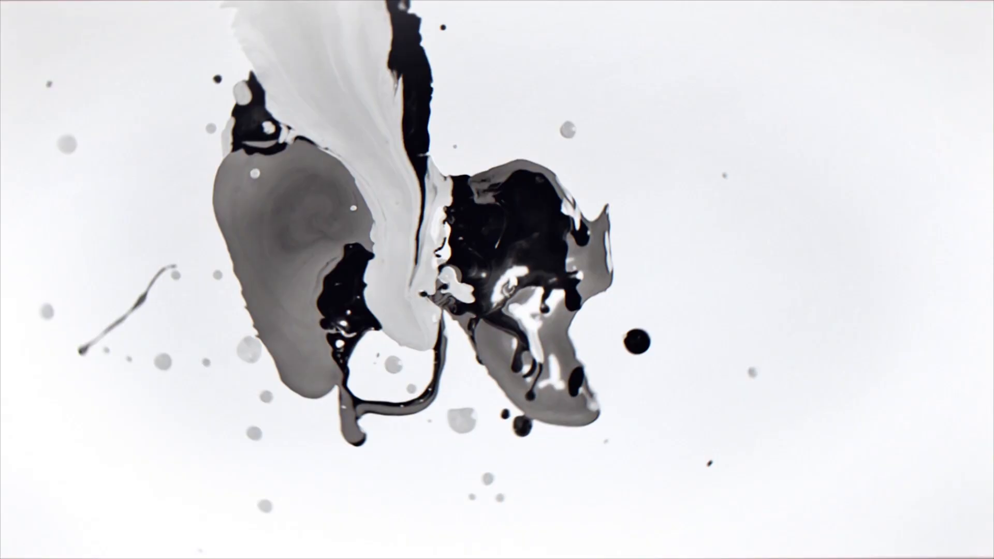